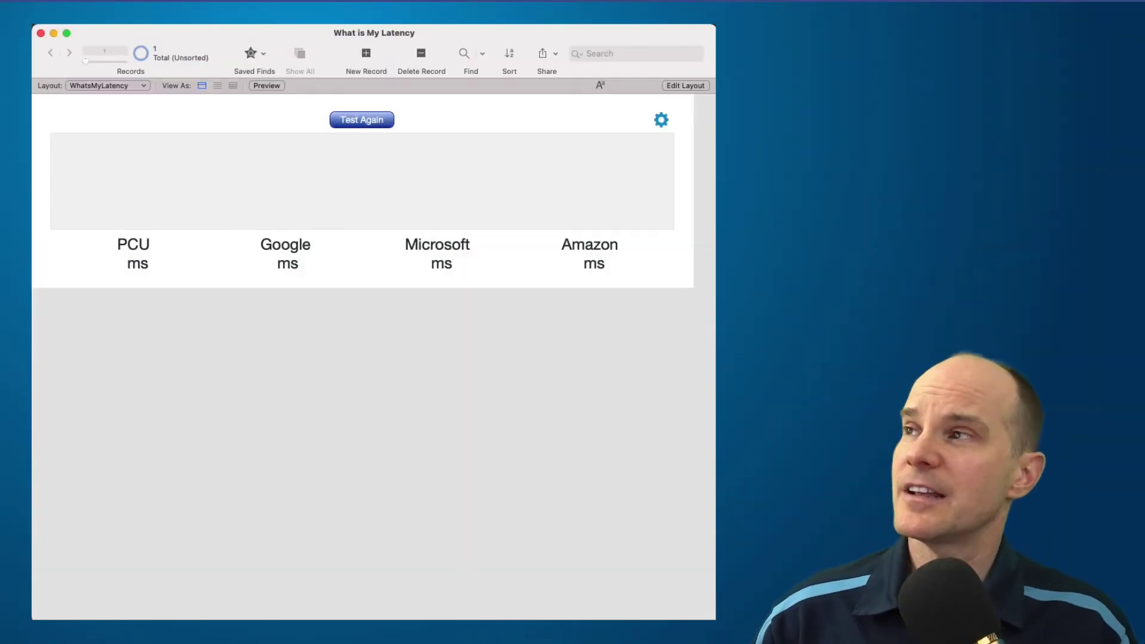
Rerun the latency test to fill the PCU, Google, Microsoft and Amazon gauges.
left_click(364, 124)
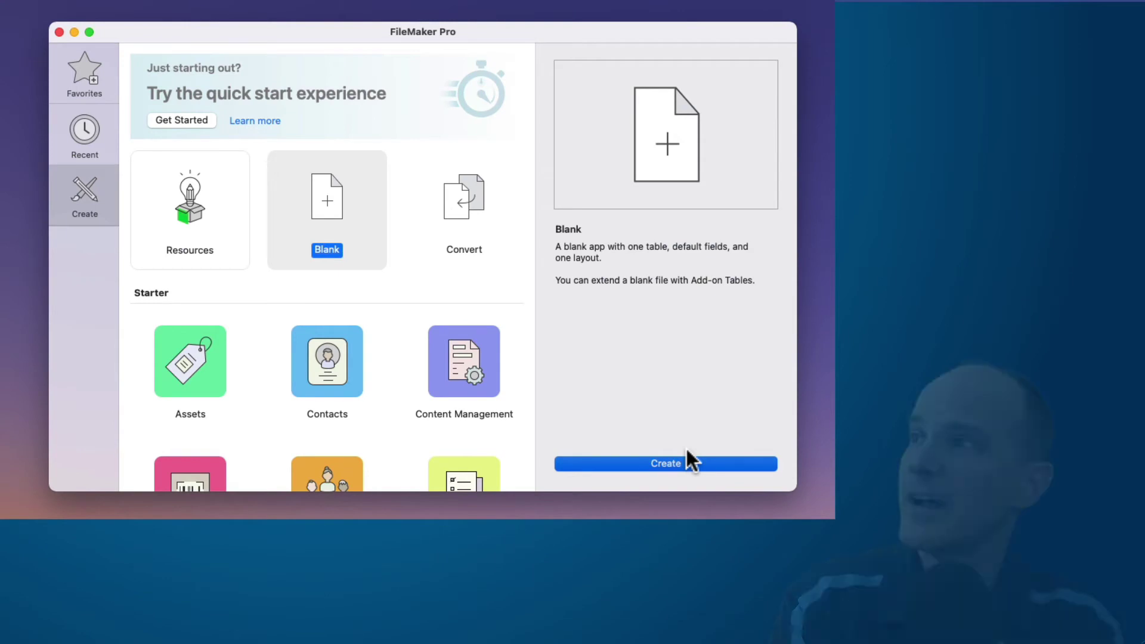
Create a blank file saved as My Test, then enter Layout mode.
left_click(686, 461)
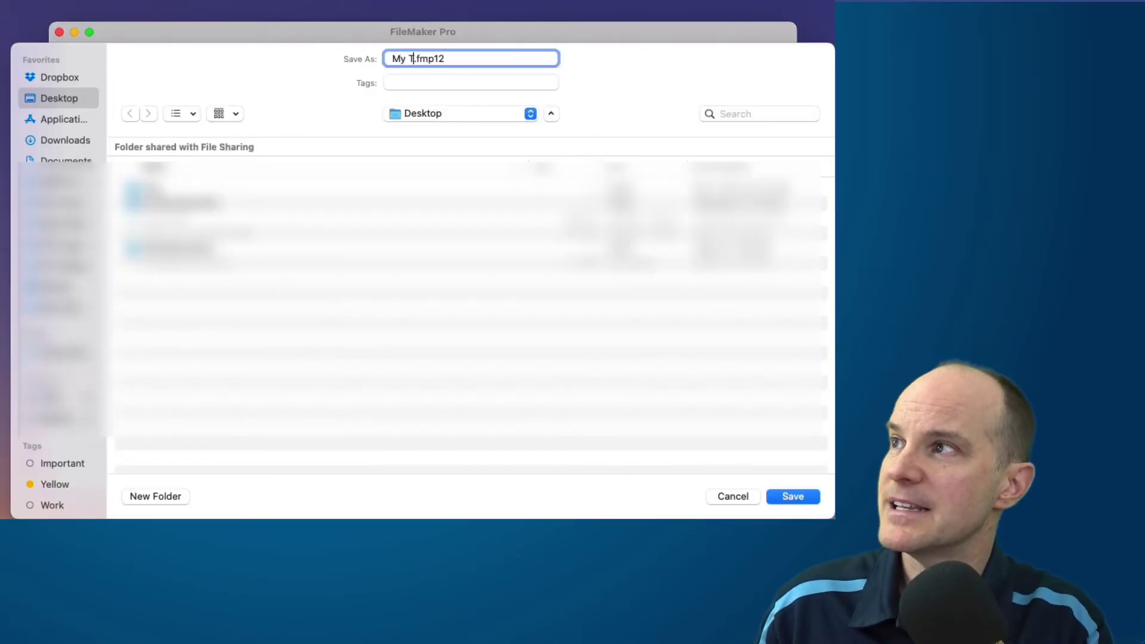
type("est")
key("Return")
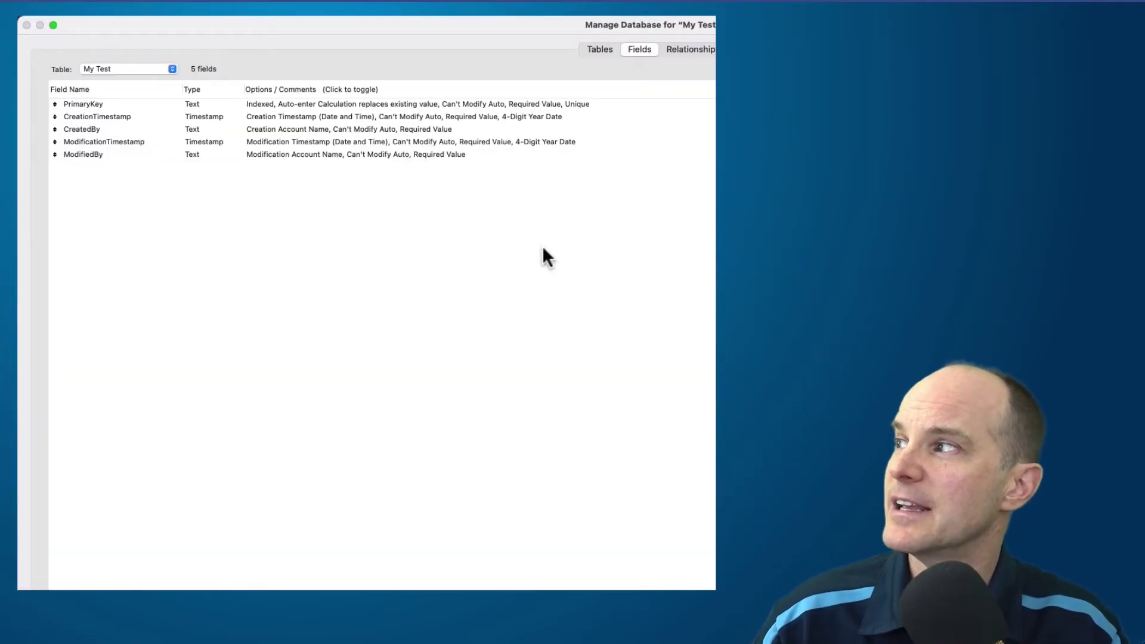
key("Return")
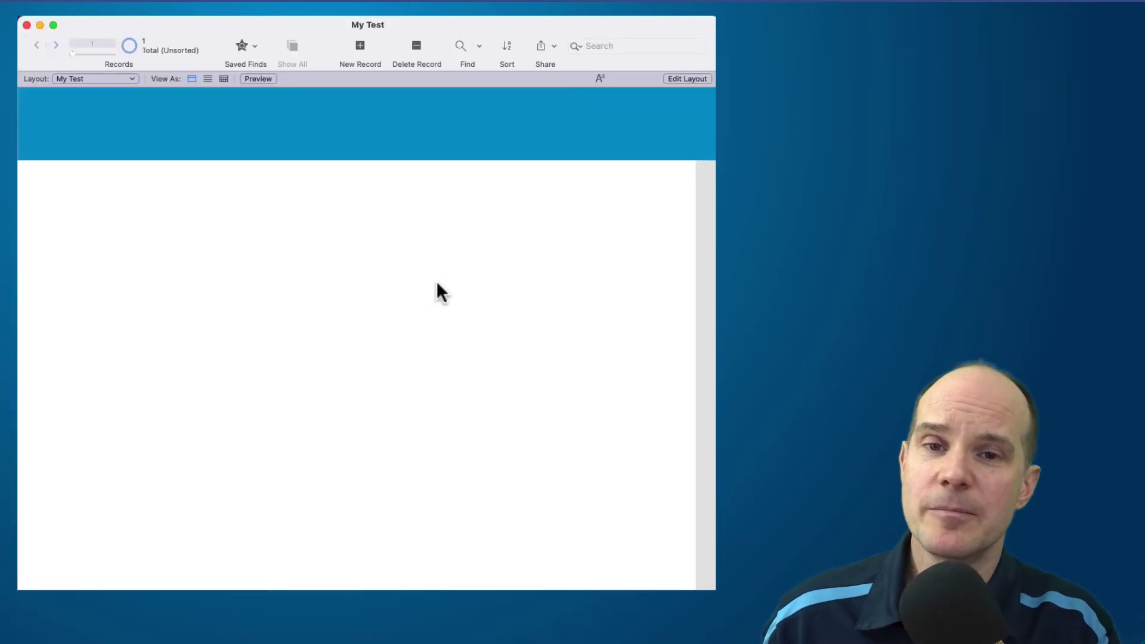
key("super+l")
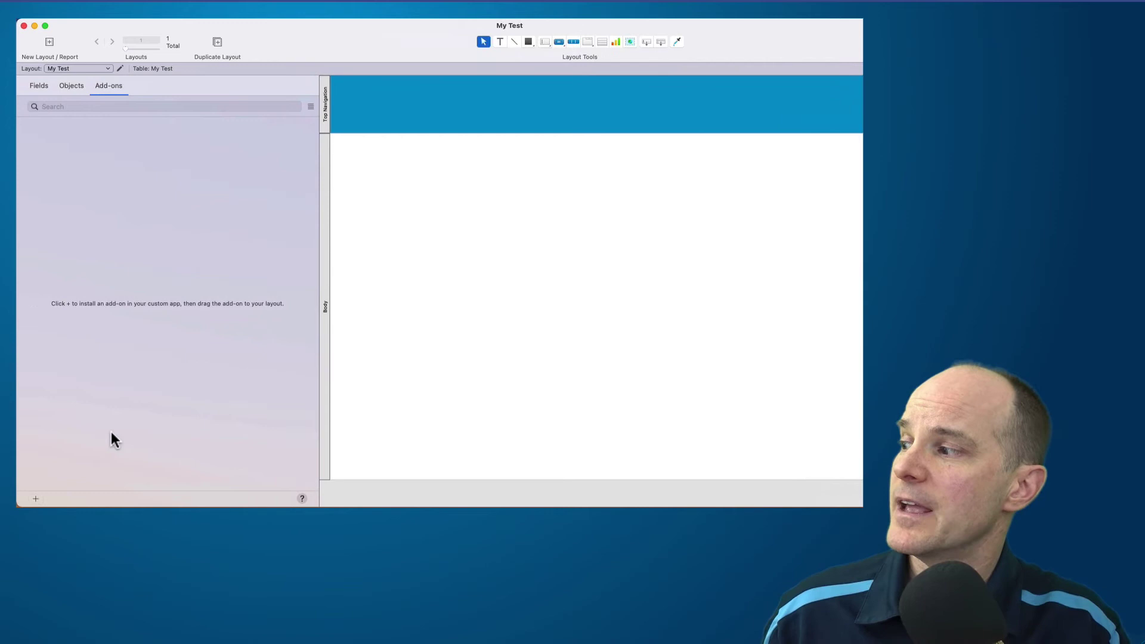
Add the WhatIsMyLatency add-on from the available add-ons list to My Test.
left_click(35, 498)
left_click_drag(562, 175, 566, 348)
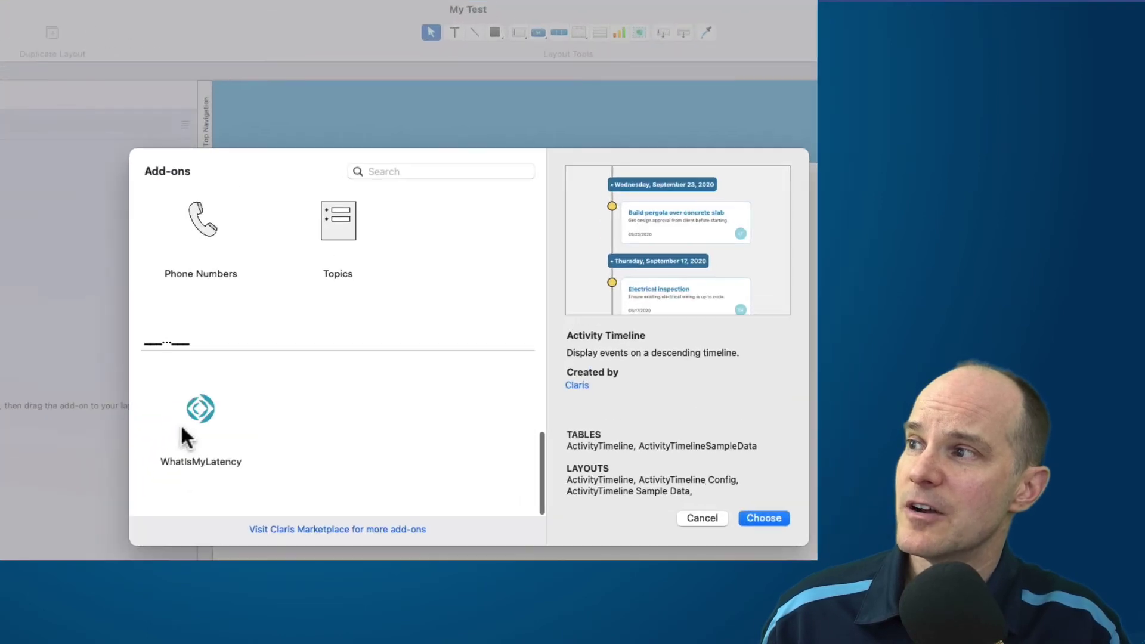
scroll(320, 311, "up", 5)
scroll(198, 413, "up", 5)
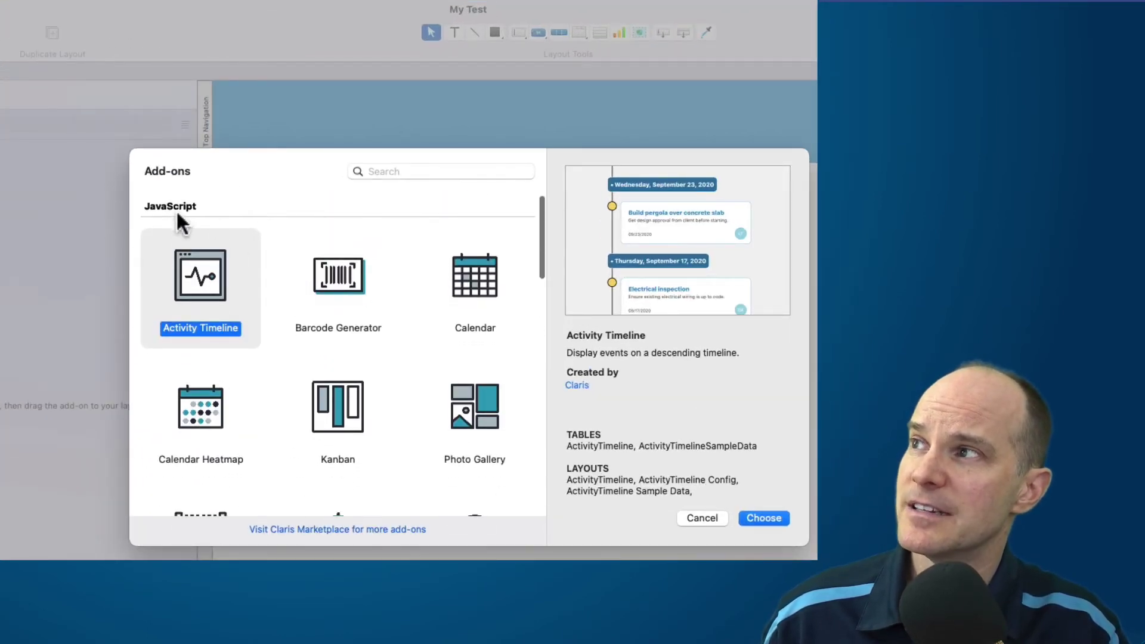
scroll(179, 225, "down", 10)
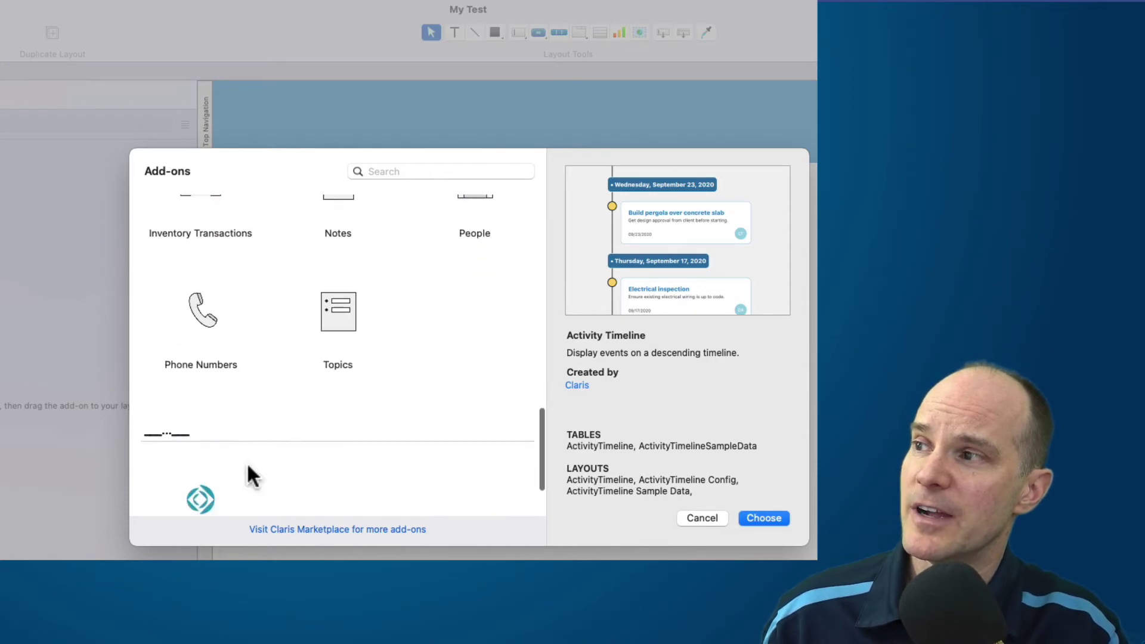
scroll(204, 495, "down", 3)
left_click(200, 412)
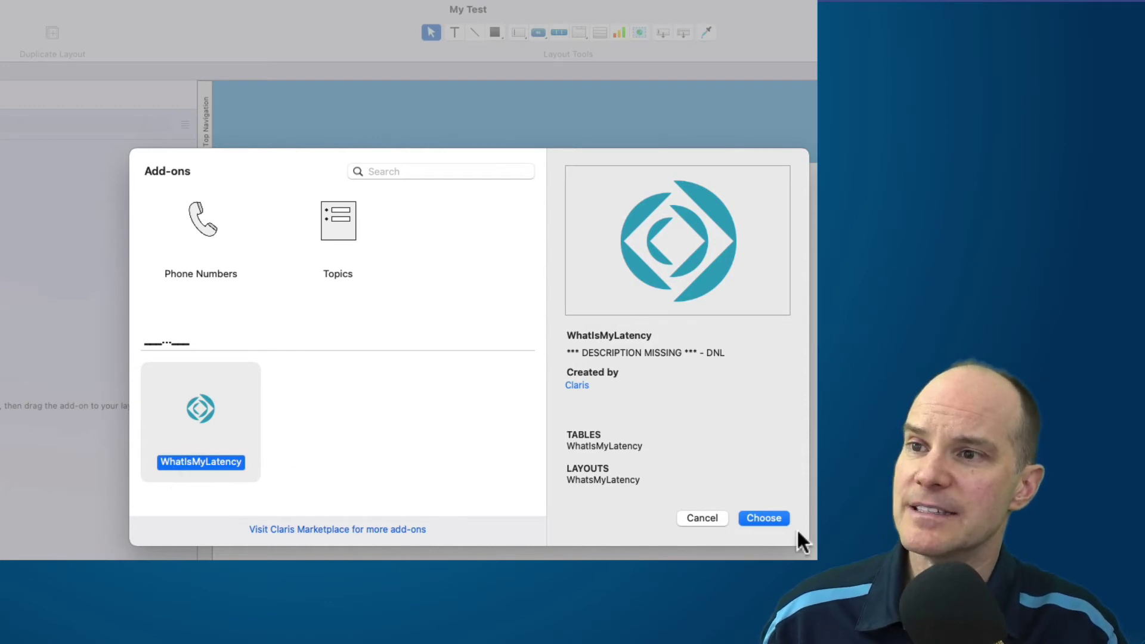
left_click(767, 516)
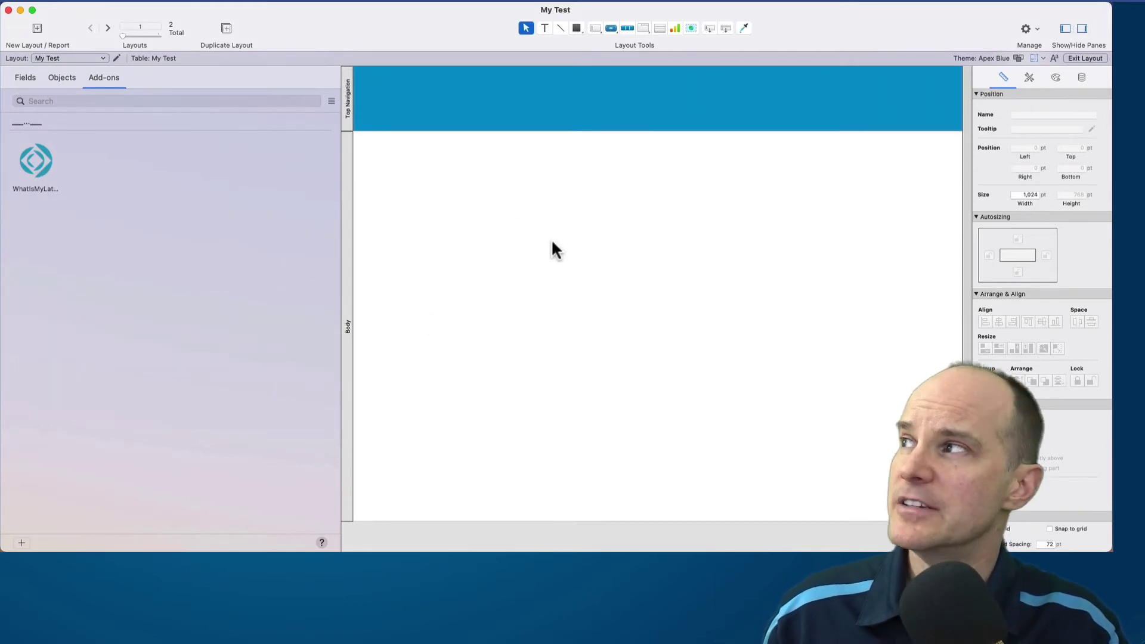
Switch to the WhatsMyLatency layout and view it in Browse mode.
left_click(90, 58)
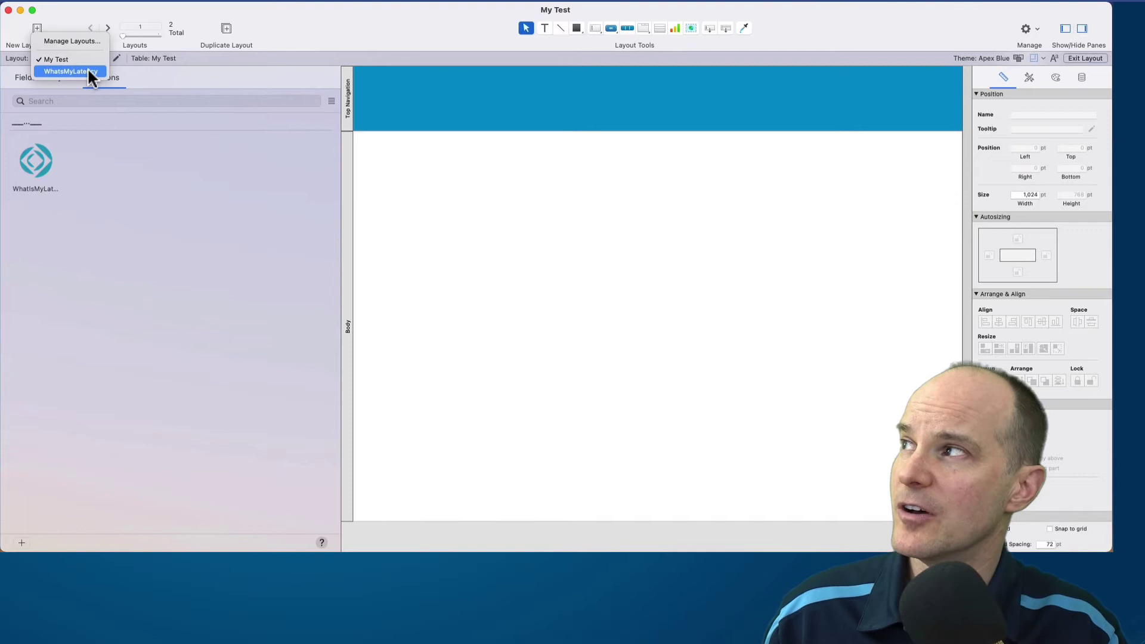
left_click(89, 70)
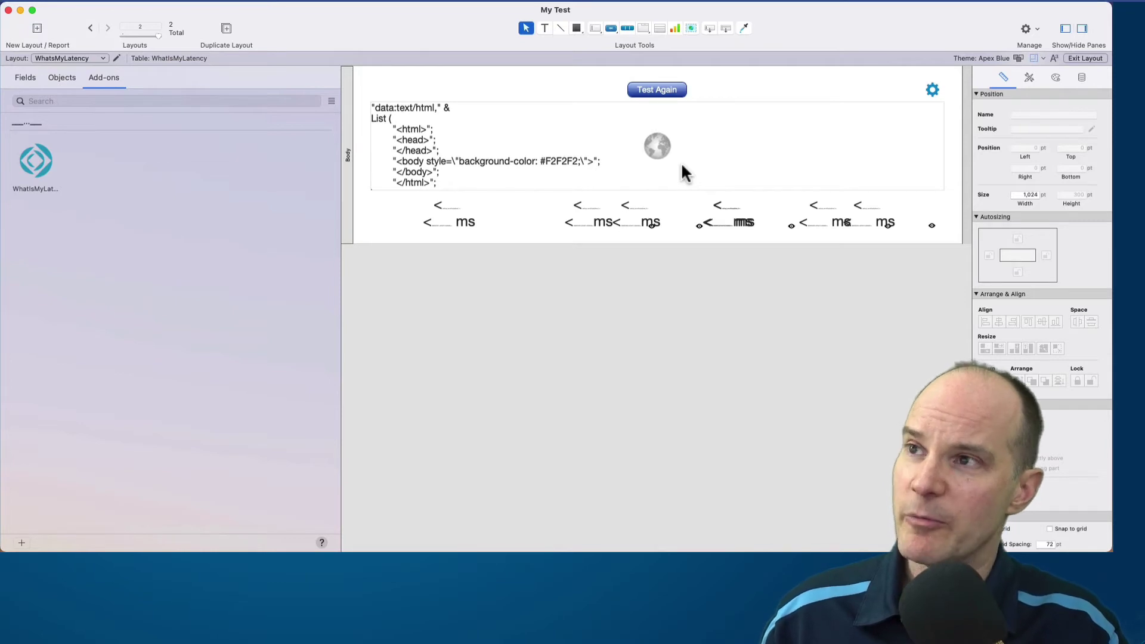
key("super+b")
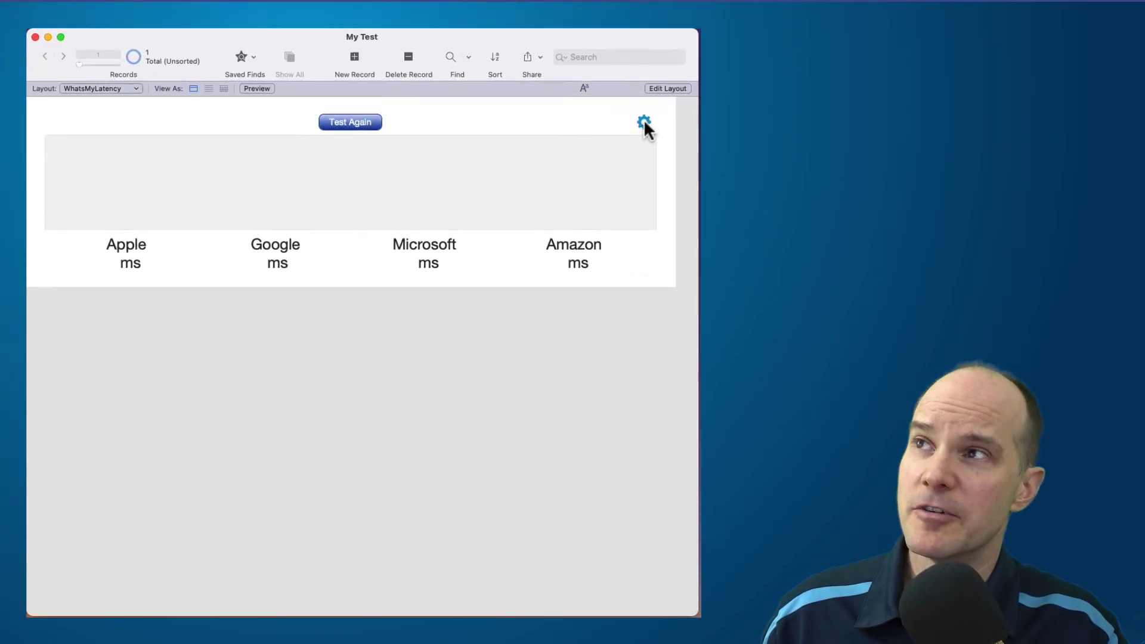
In the latency settings, try 2 and 3 servers, then set the server count back to 4.
left_click(644, 122)
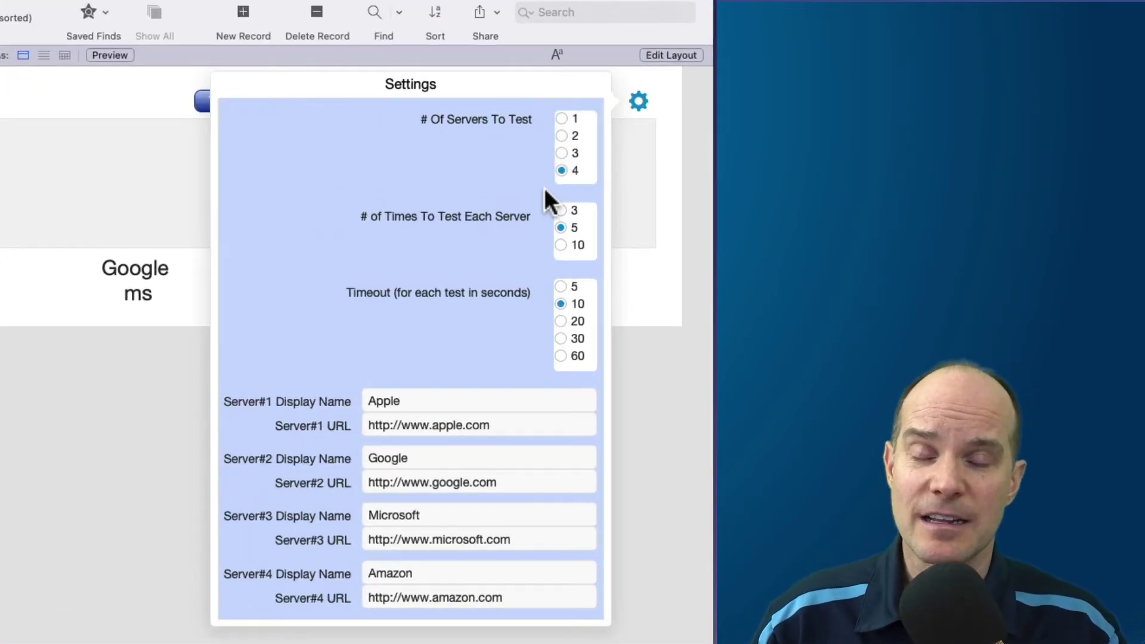
left_click(564, 136)
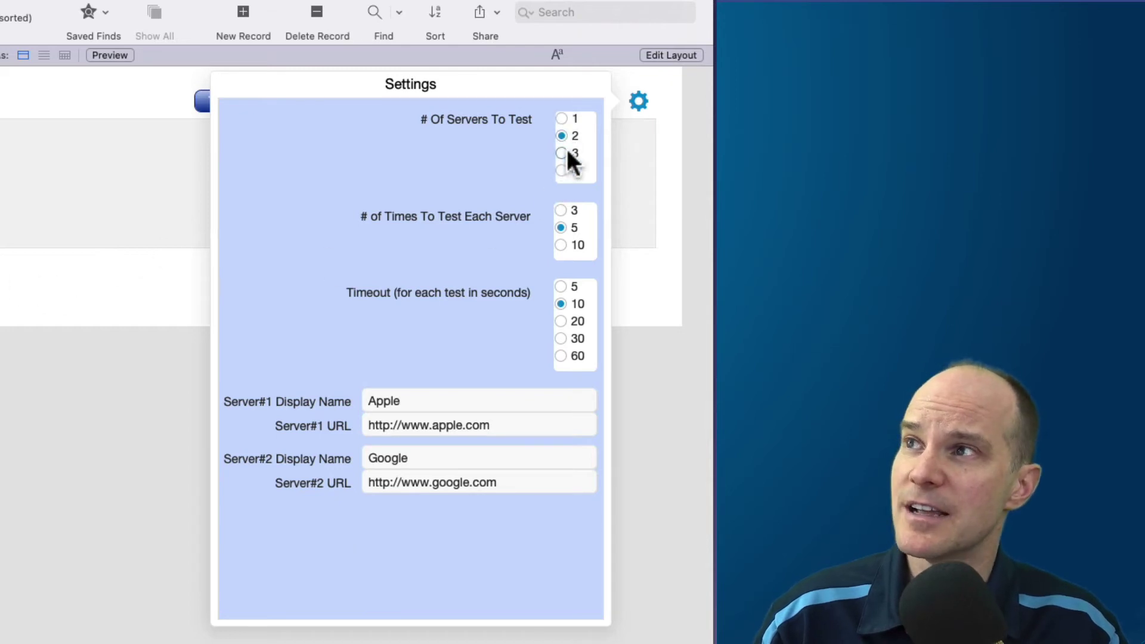
left_click(563, 154)
left_click(562, 170)
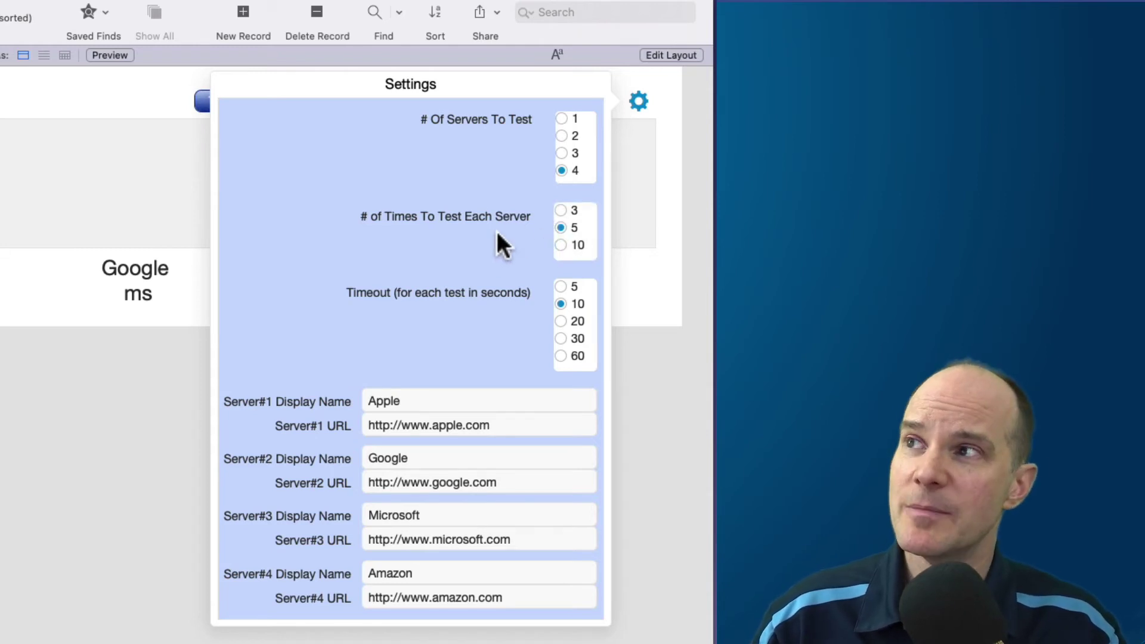
Set the number of times to test each server, ending at 3 tests.
left_click(565, 227)
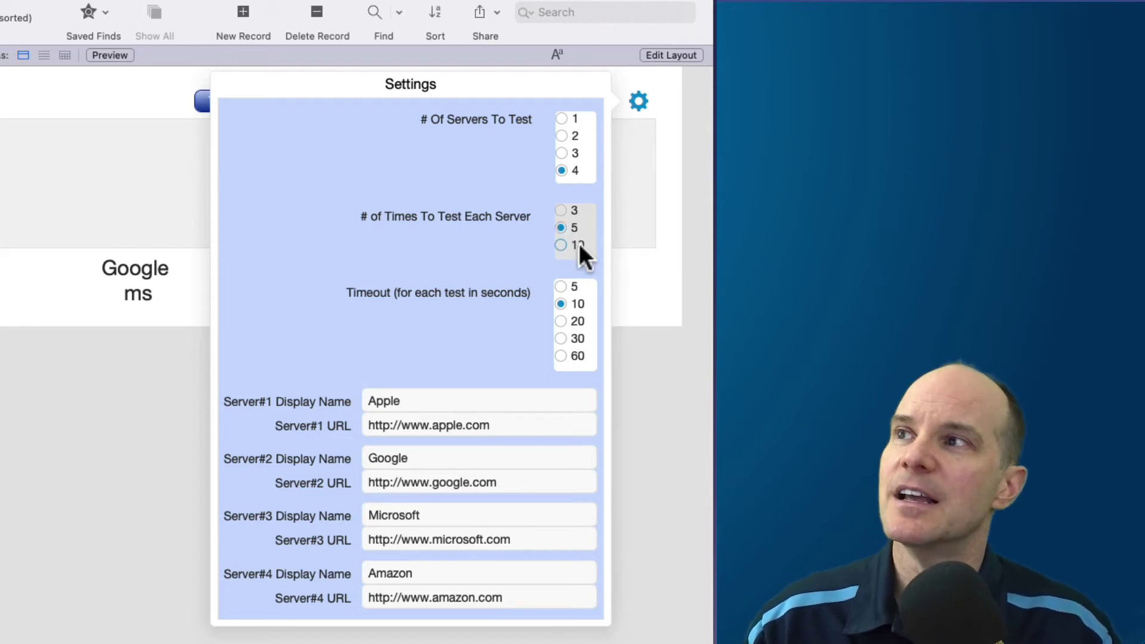
left_click(569, 212)
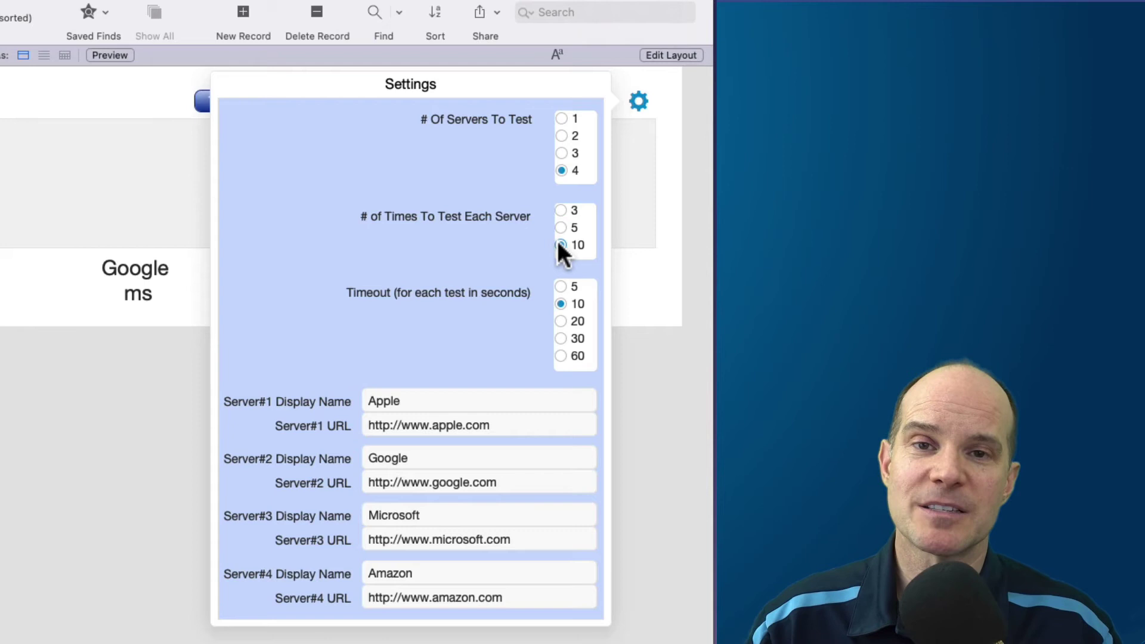
left_click(561, 228)
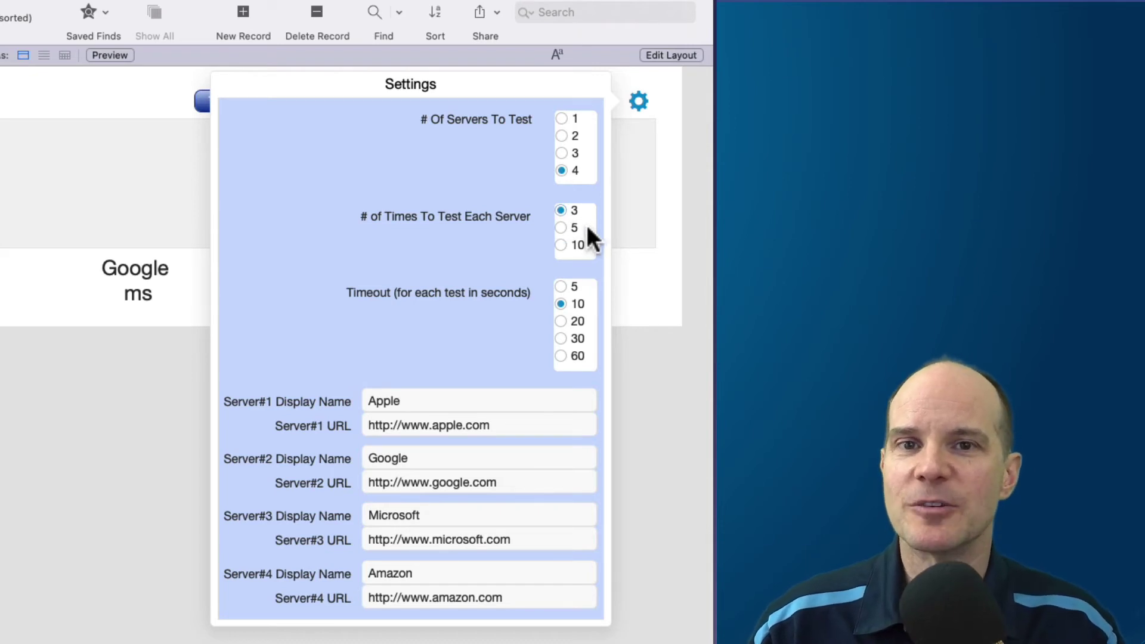
Change the per-test timeout, trying 20 seconds and then 10 seconds.
left_click(570, 307)
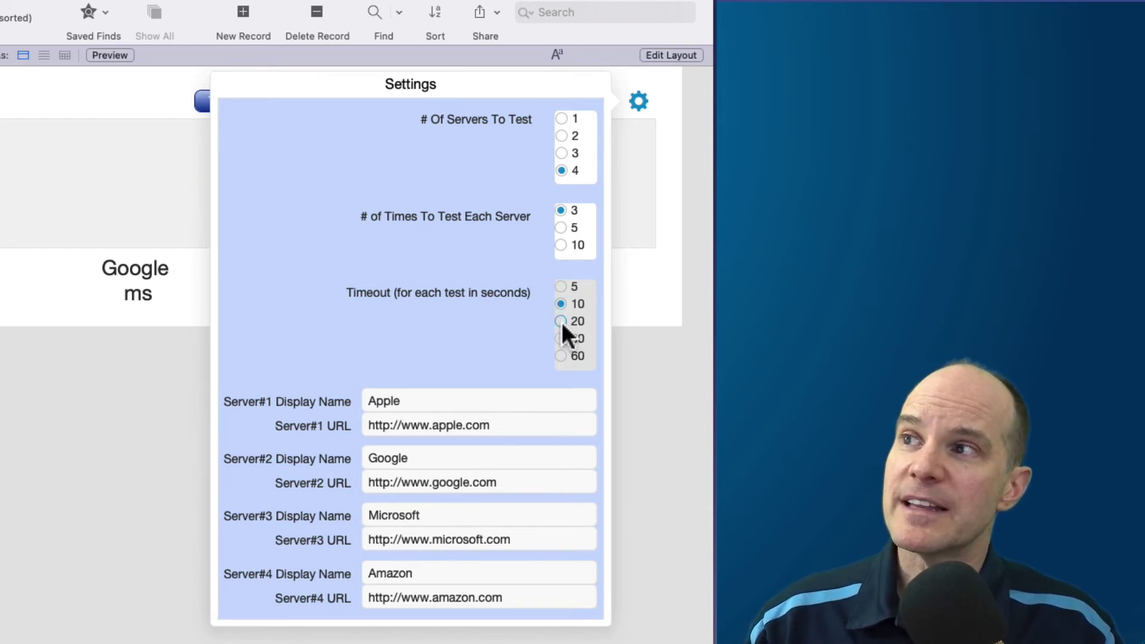
left_click(562, 322)
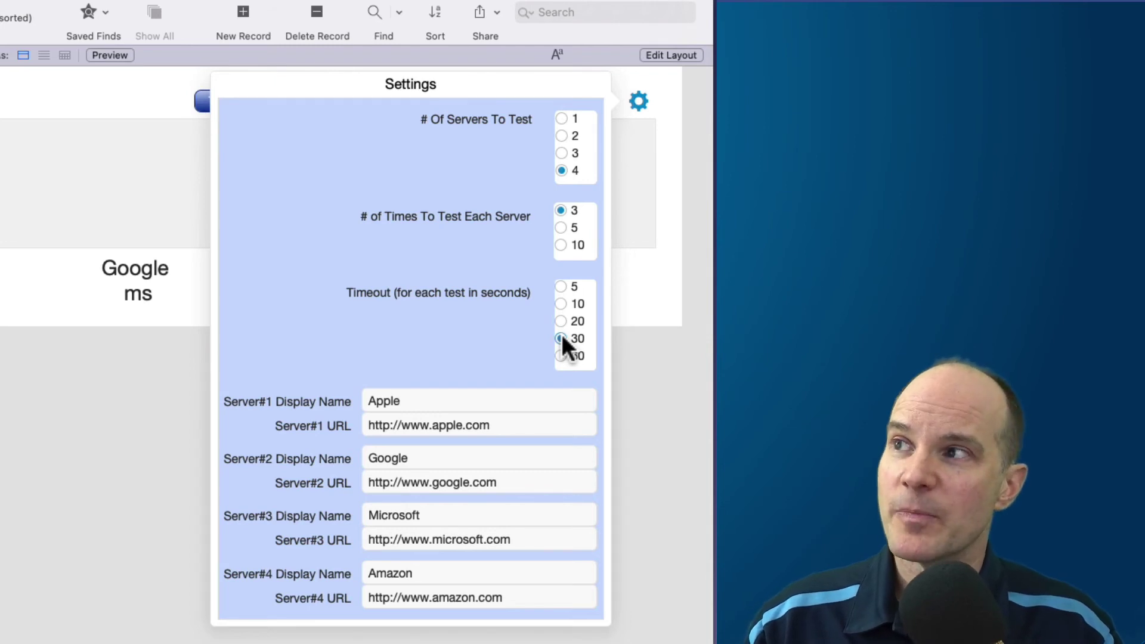
left_click(562, 305)
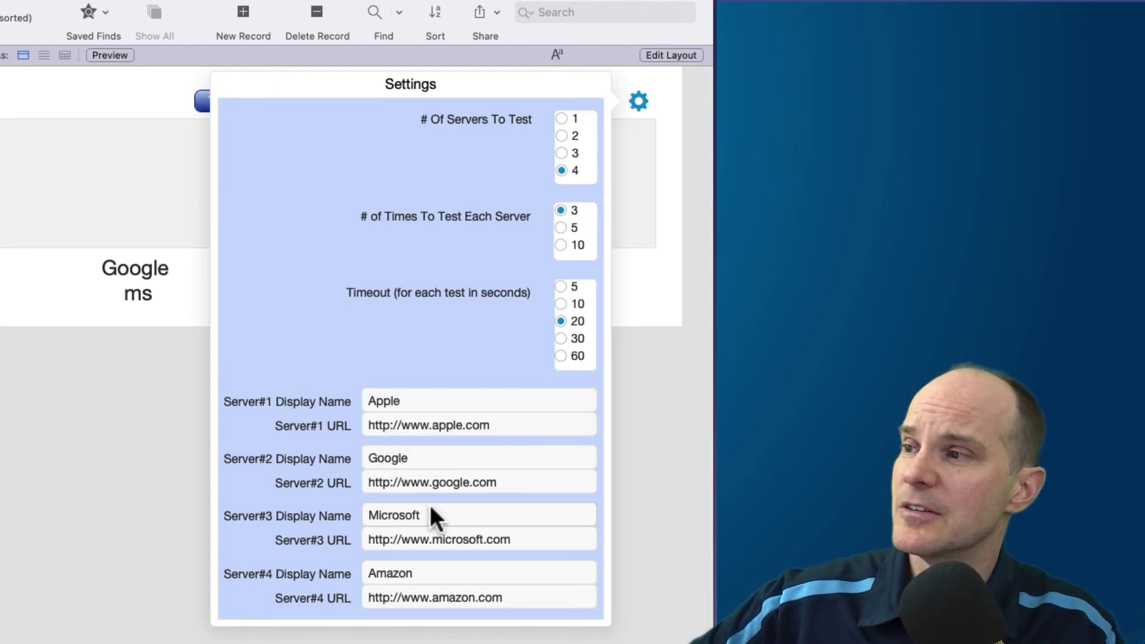
Rename Server #4's display name from Amazon to PCU.
left_click(428, 402)
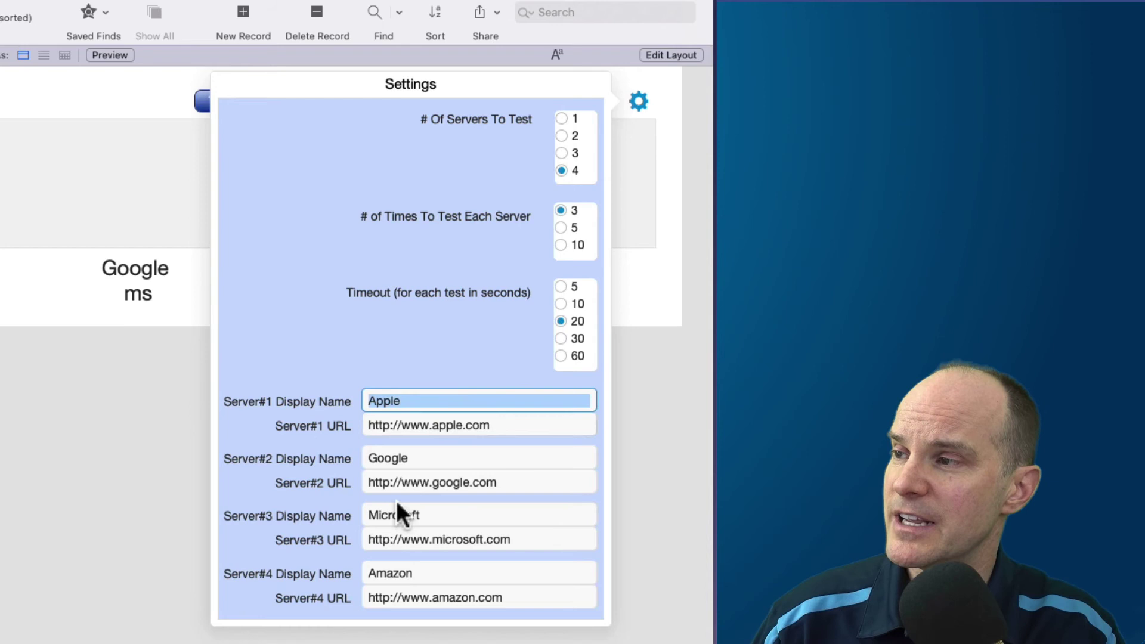
left_click(465, 573)
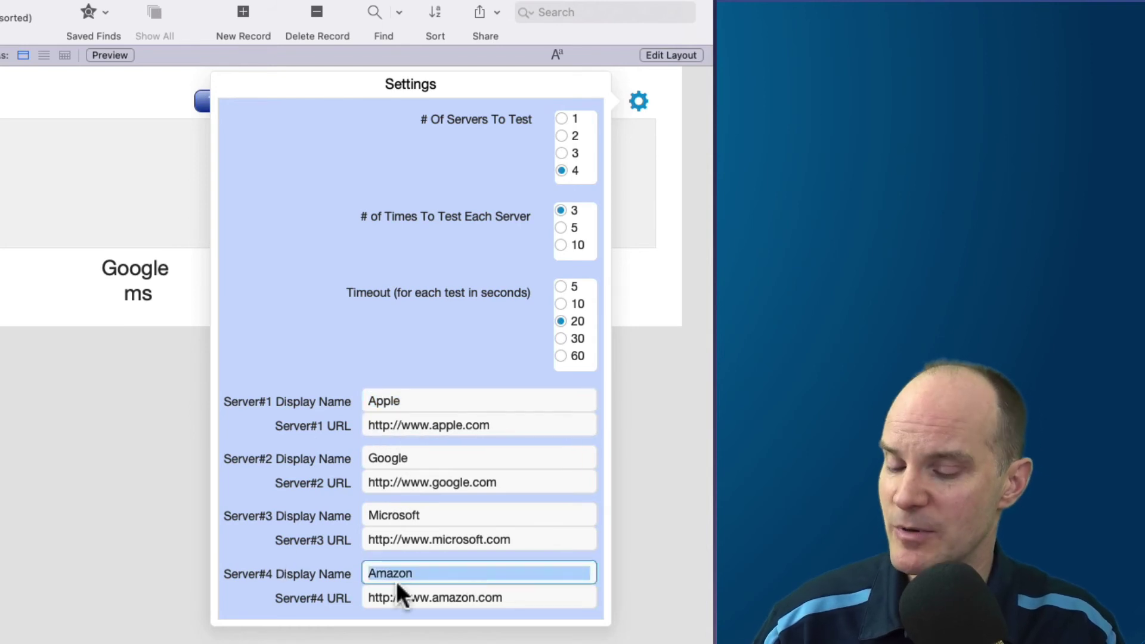
type("PCU")
key("Tab")
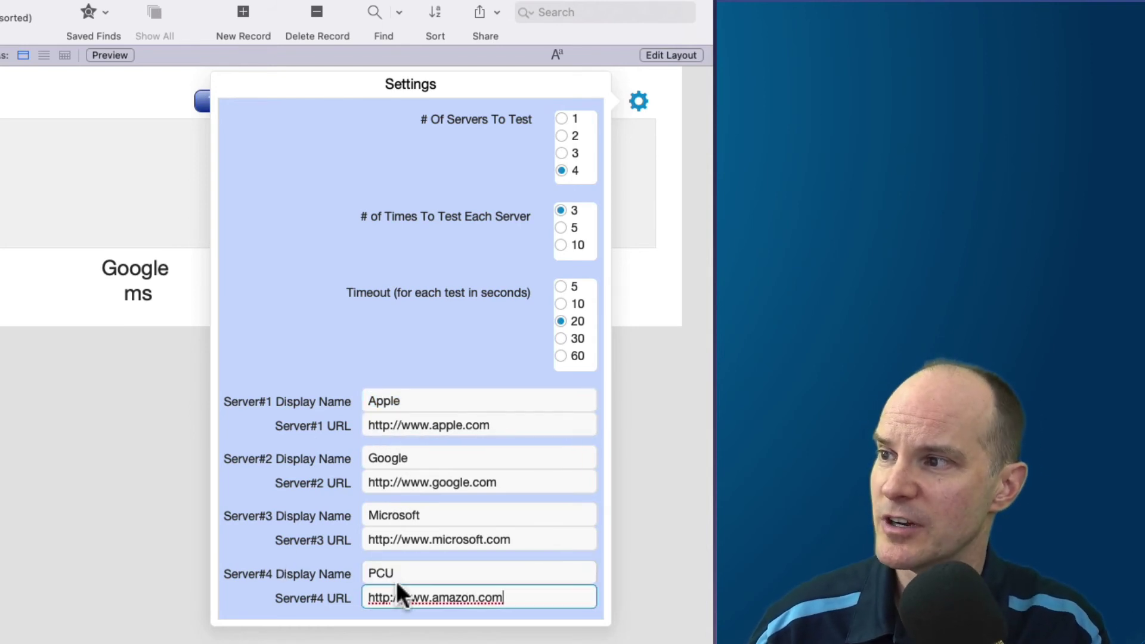
left_click_drag(439, 596, 621, 594)
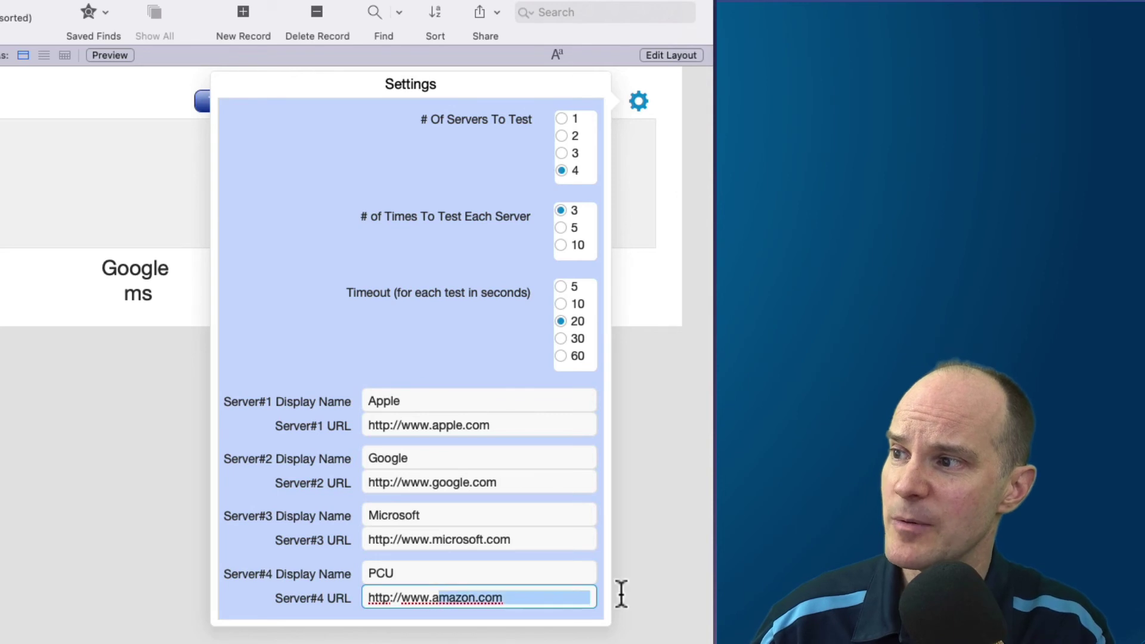
key("BackSpace")
key("BackSpace")
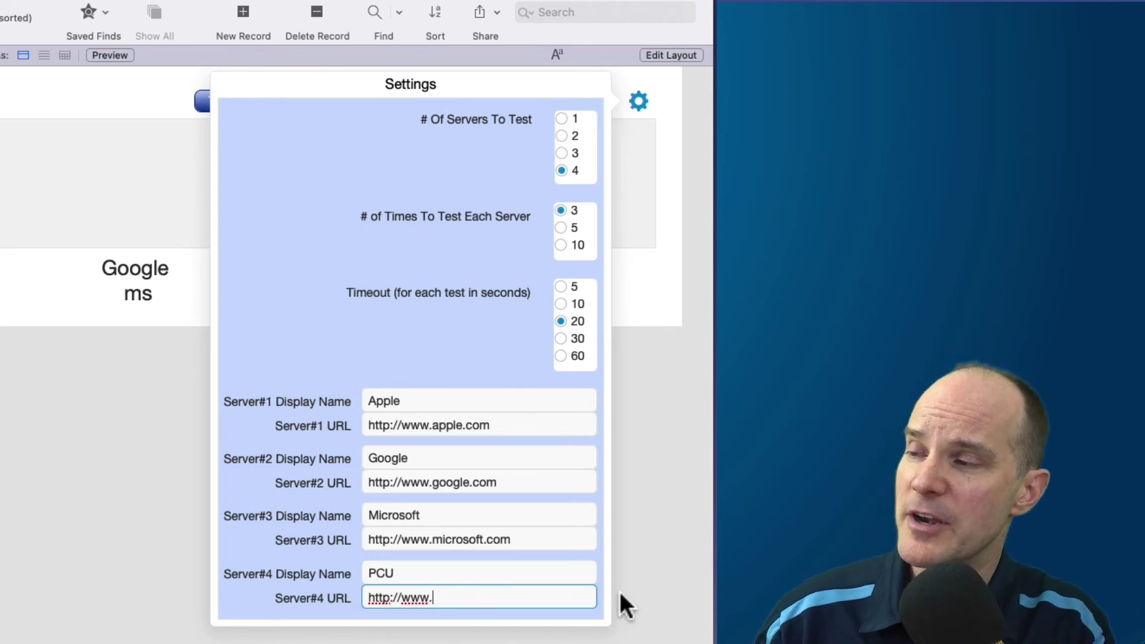
type("Pr")
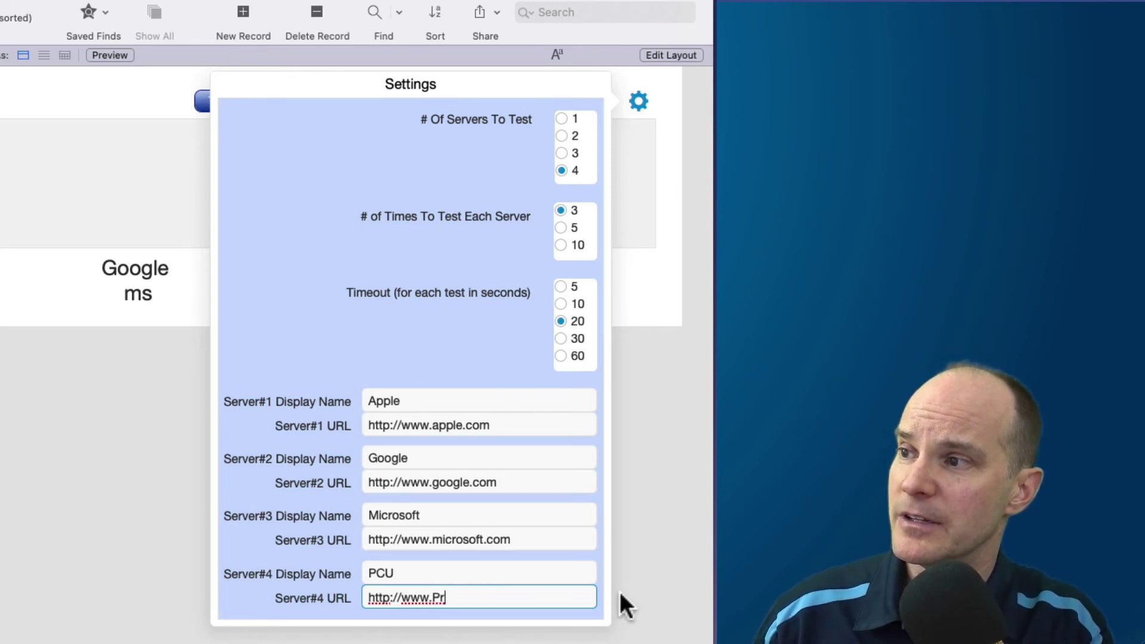
key("BackSpace")
key("Left")
key("Left")
key("Left")
key("Left")
key("Left")
key("Left")
key("Left")
type("s://www.")
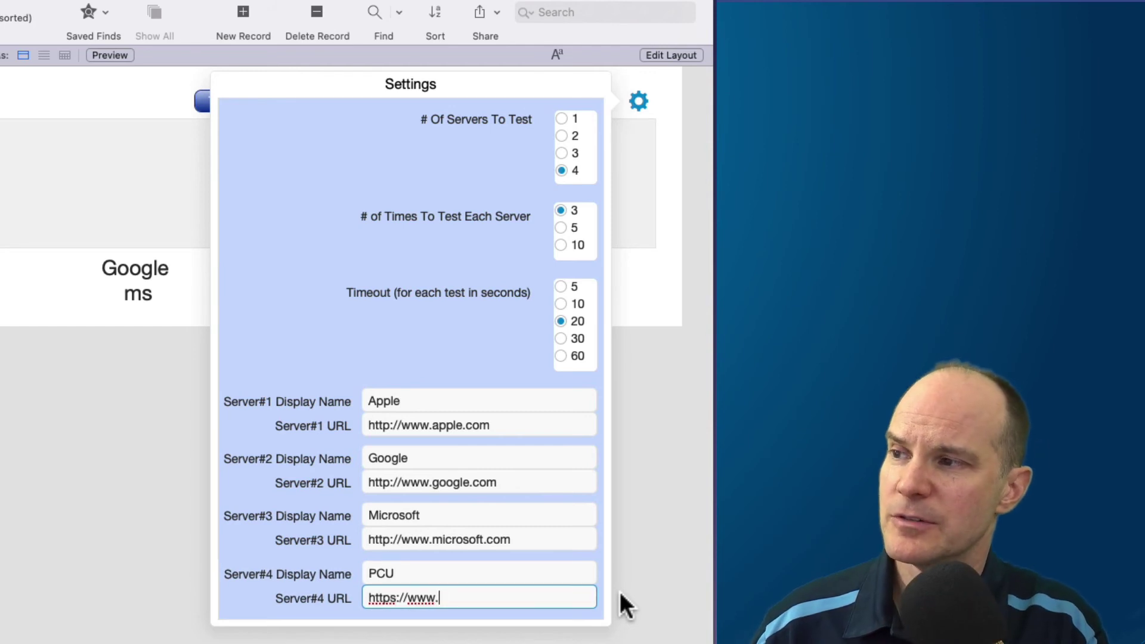
type("pcu")
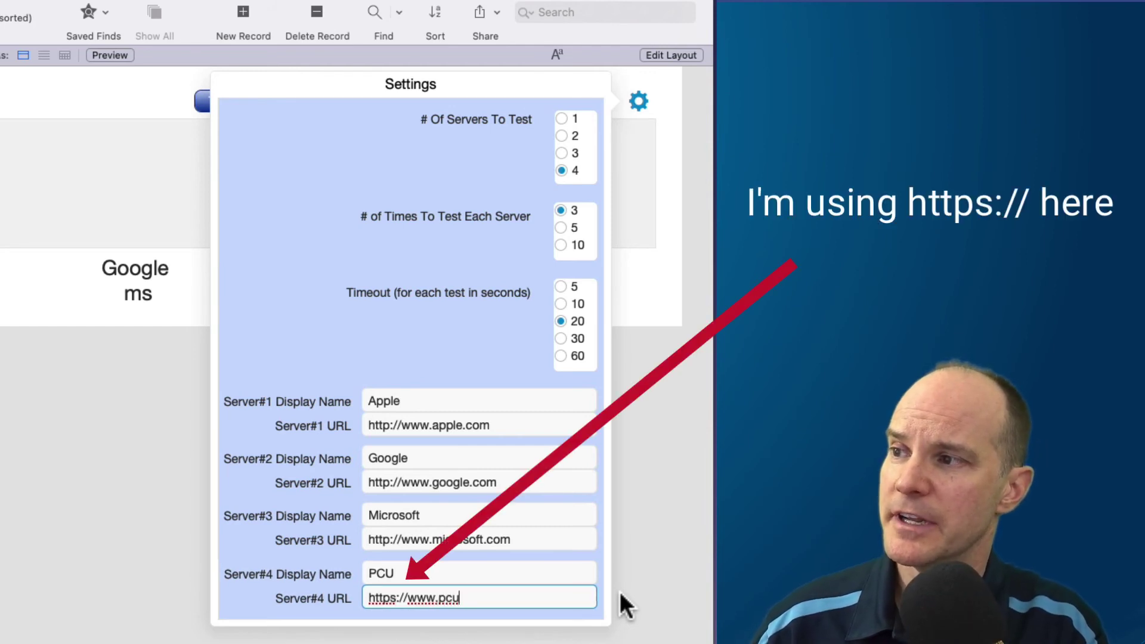
type("learning.com")
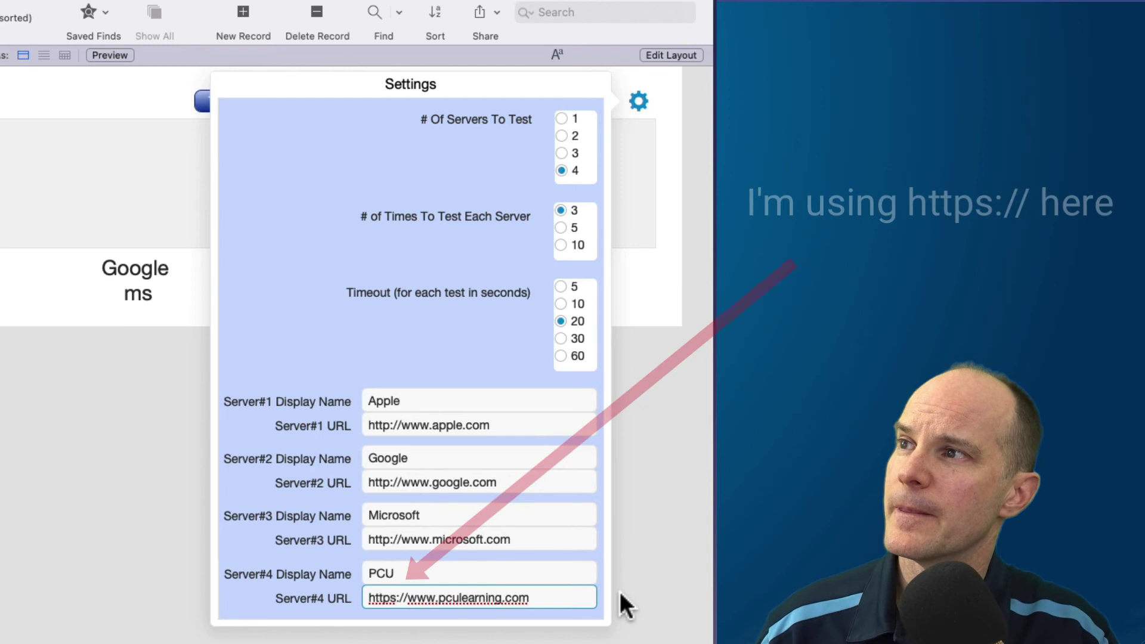
key("Return")
left_click(621, 591)
left_click(238, 108)
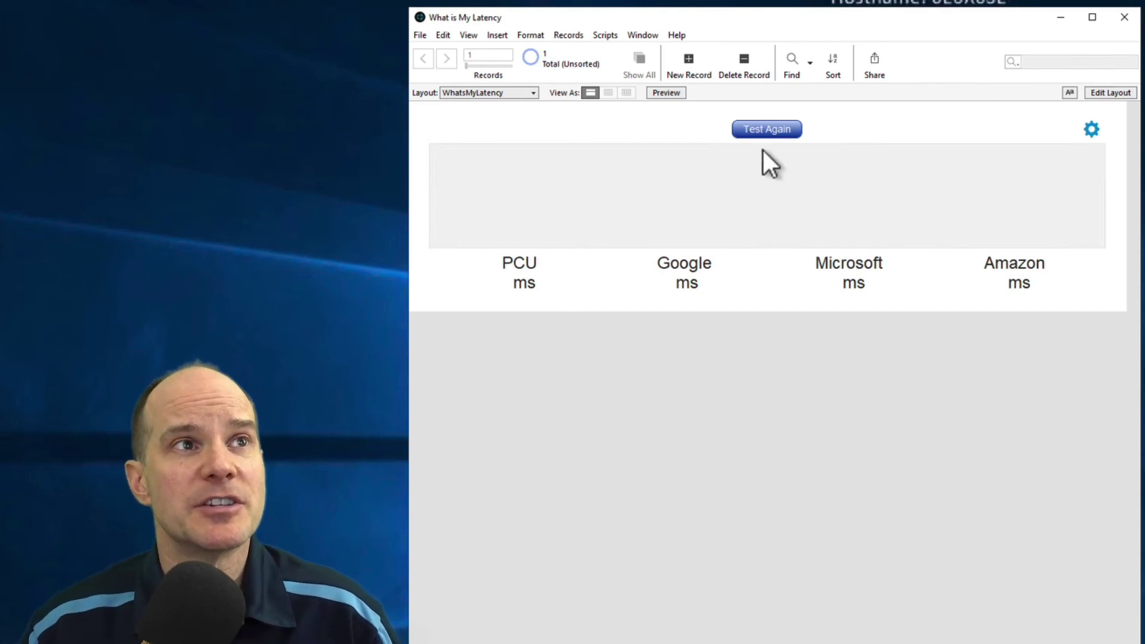
Run the latency test four times to refresh the PCU, Google, Microsoft and Amazon gauges.
left_click(765, 130)
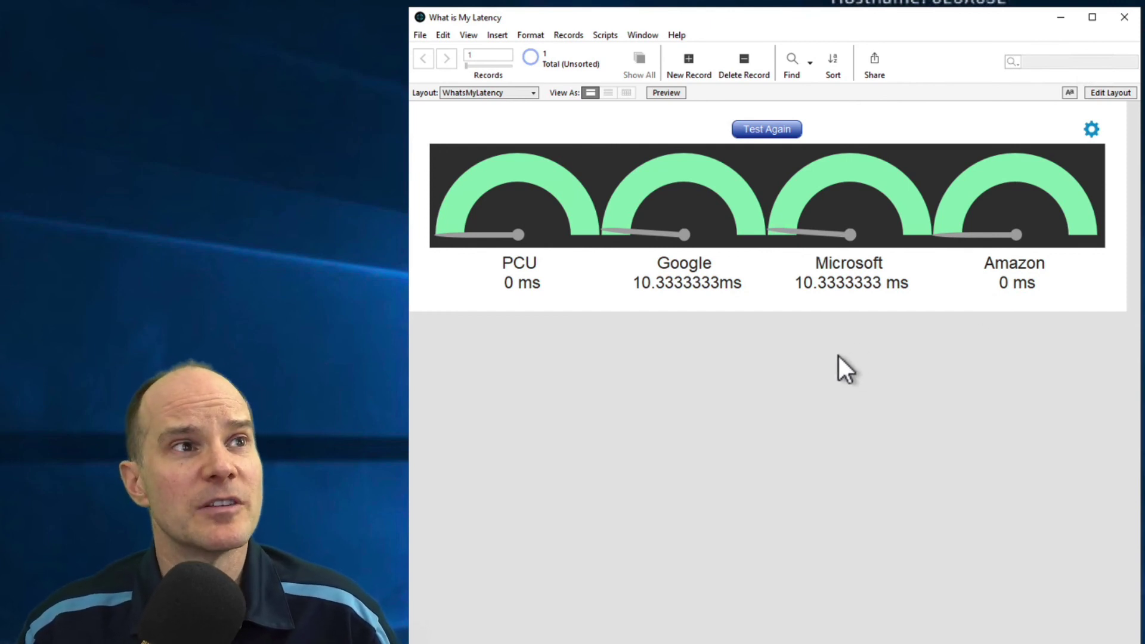
left_click(775, 130)
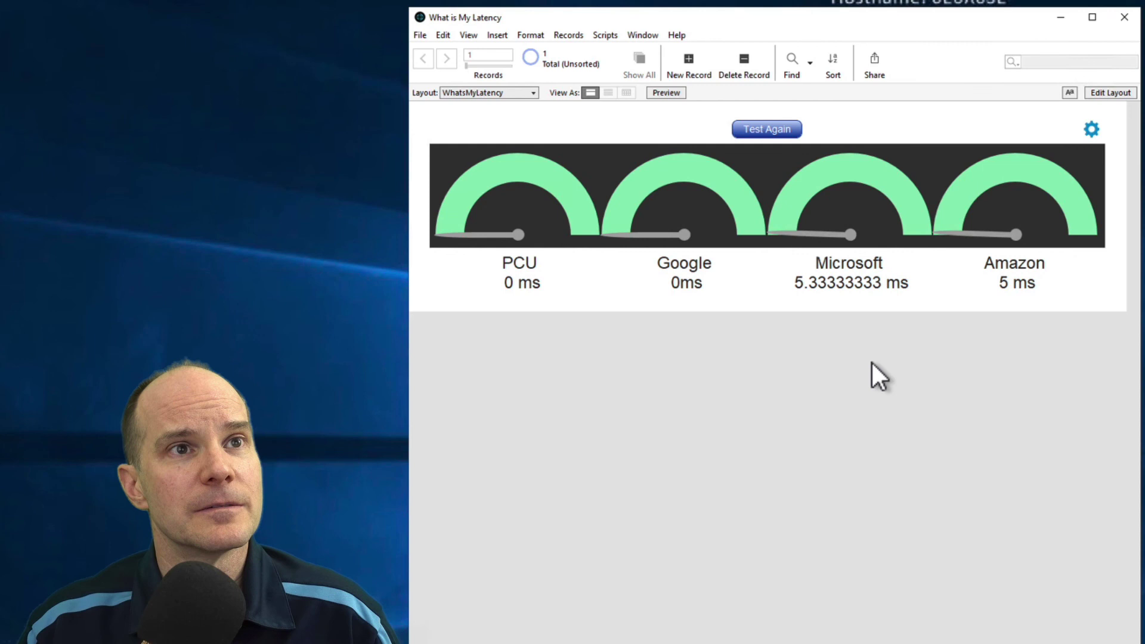
left_click(761, 127)
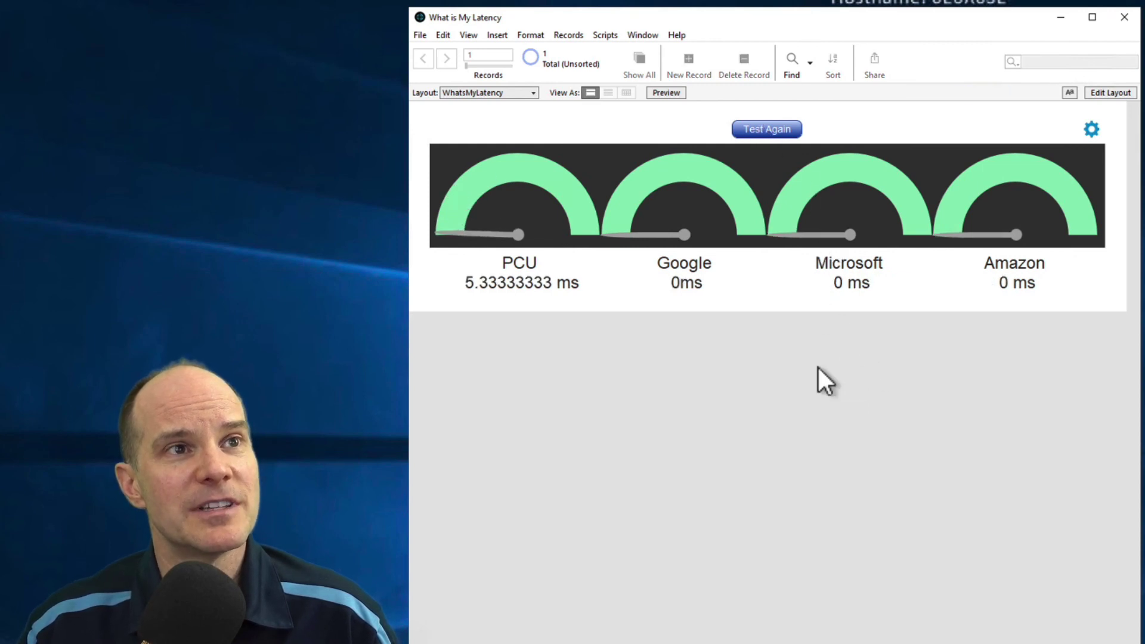
left_click(756, 127)
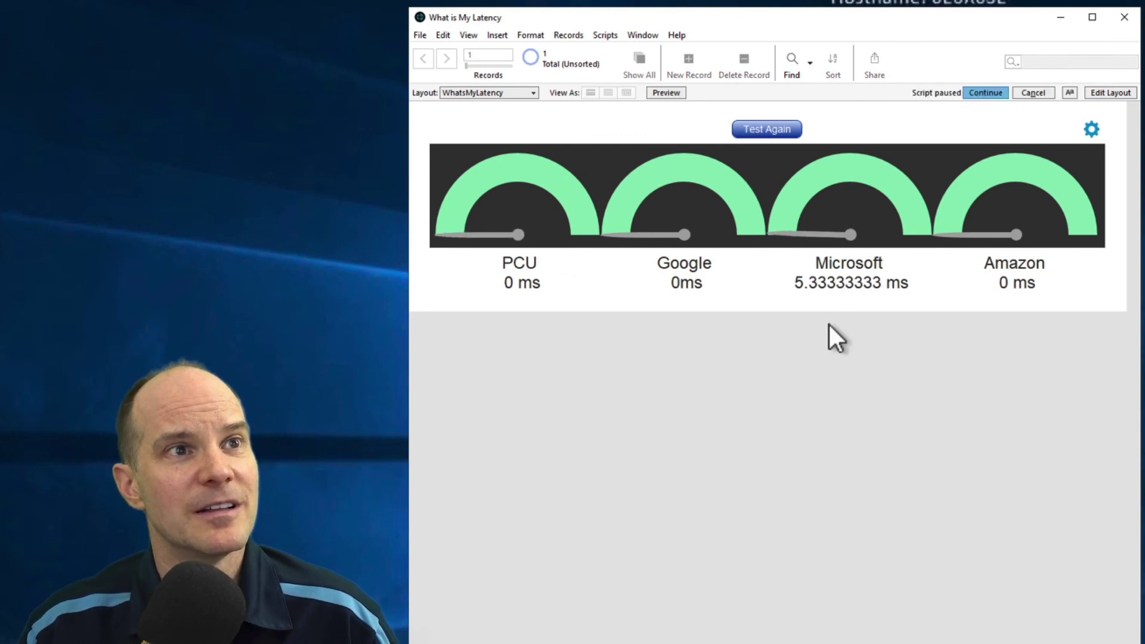